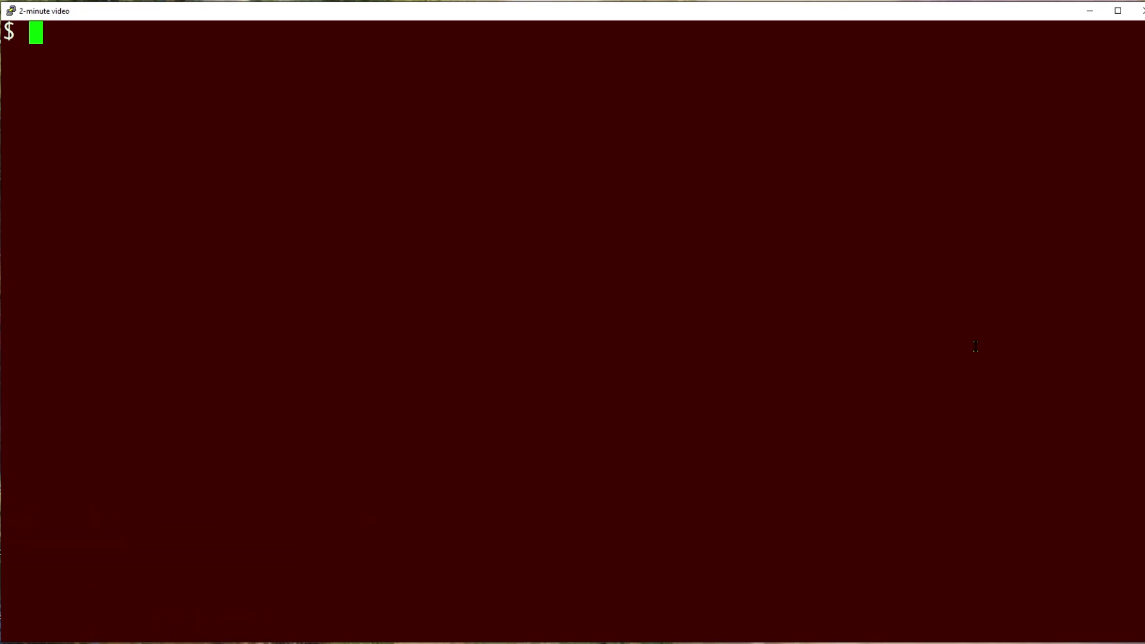
{"action": "type", "text": "scre"}
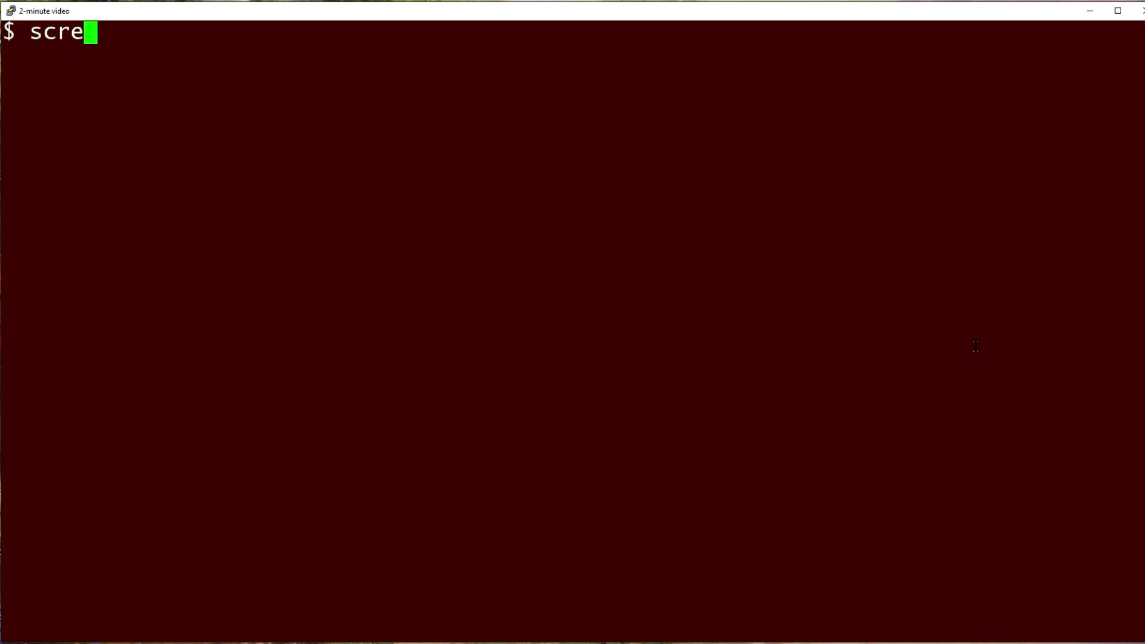
{"action": "type", "text": "enfet"}
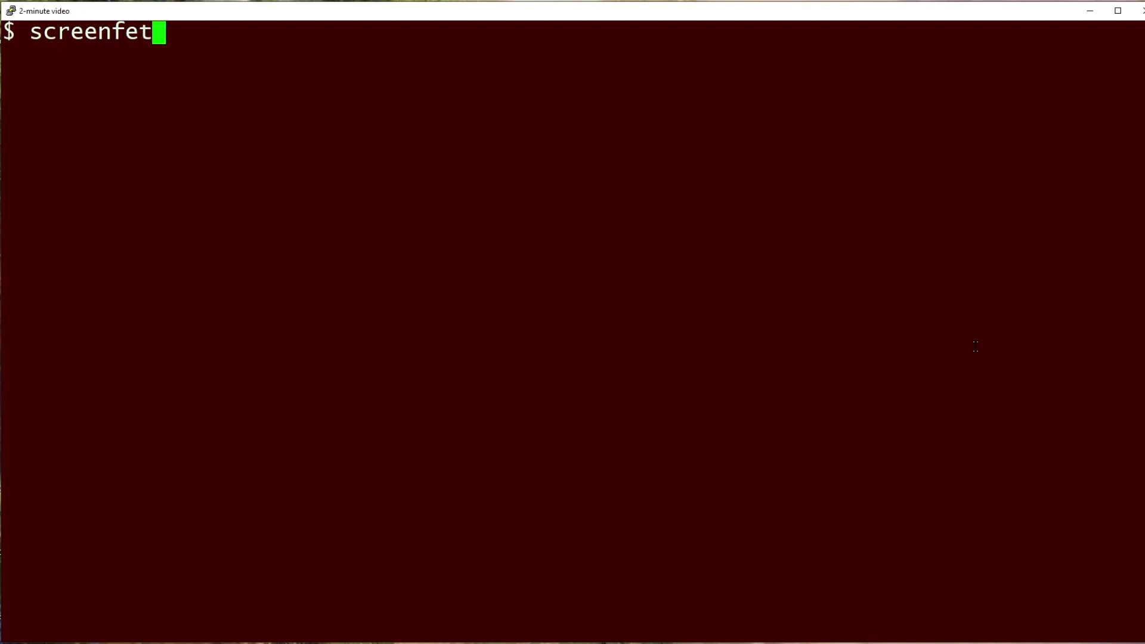
{"action": "type", "text": "cch"}
Fix the typo and run screenfetch to print the Ubuntu logo and system details.
{"action": "key", "text": "BackSpace"}
{"action": "key", "text": "BackSpace"}
{"action": "type", "text": "h"}
{"action": "key", "text": "Return"}
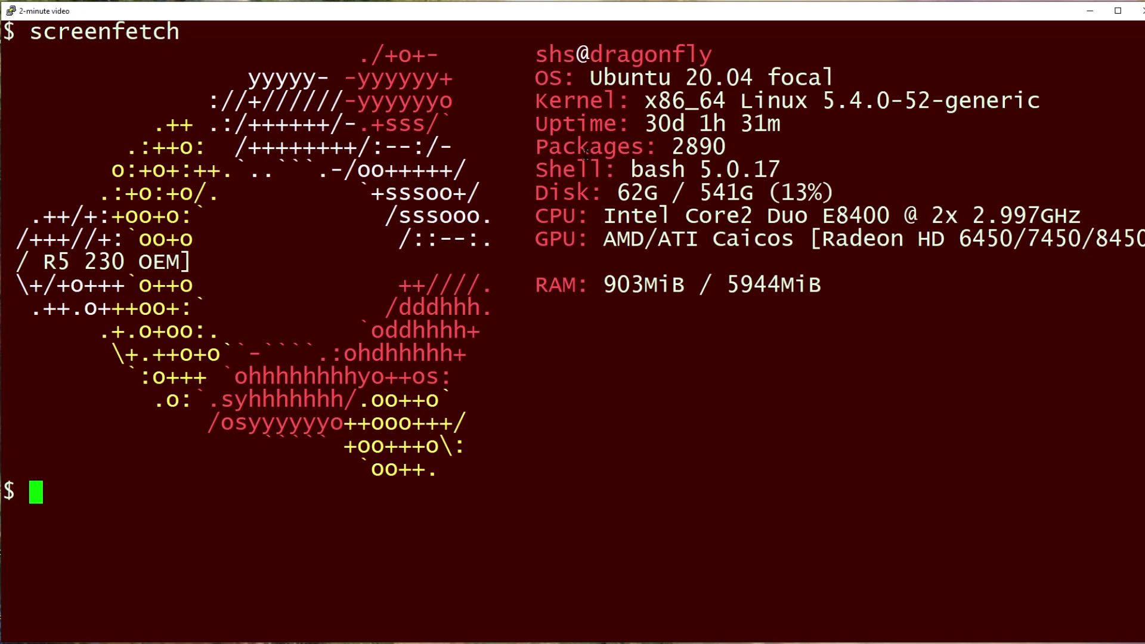
{"action": "type", "text": "neofetch"}
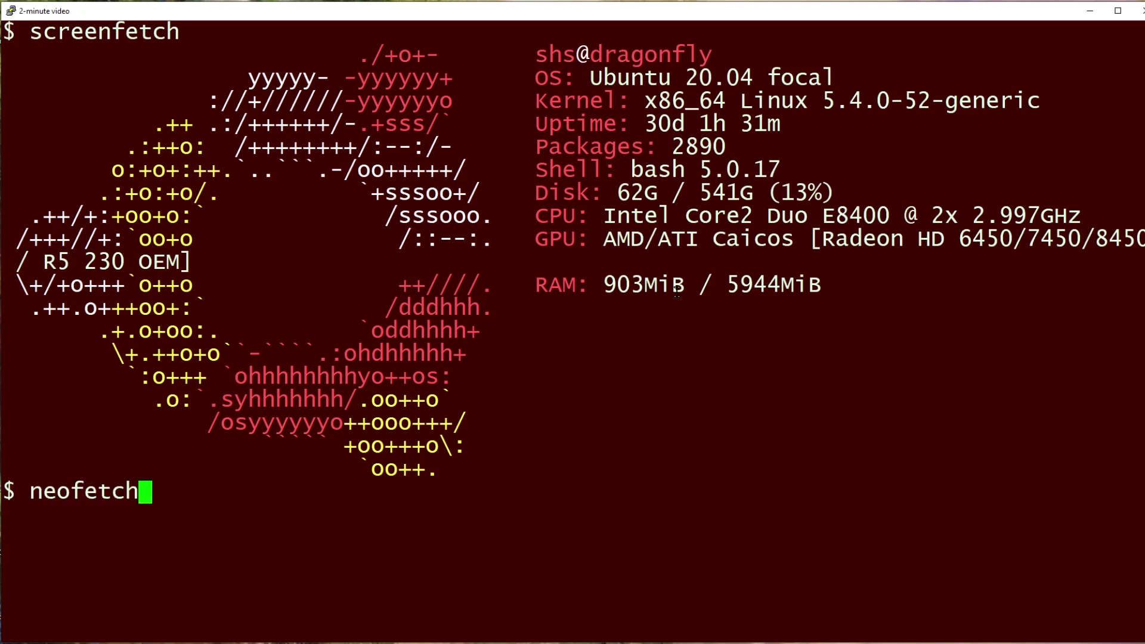
Run neofetch, add blank prompts, then highlight host Inspiron 530s, resolution 1920x1080 and /dev/pts/0.
{"action": "key", "text": "Return"}
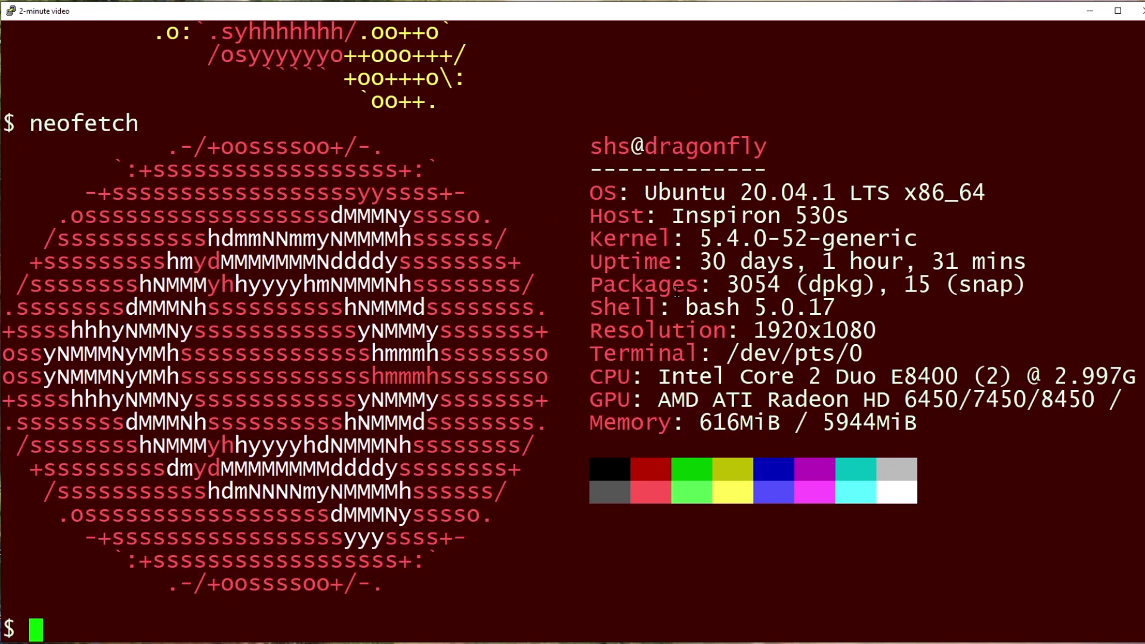
{"action": "key", "text": "Return"}
{"action": "key", "text": "Return"}
{"action": "key", "text": "Return"}
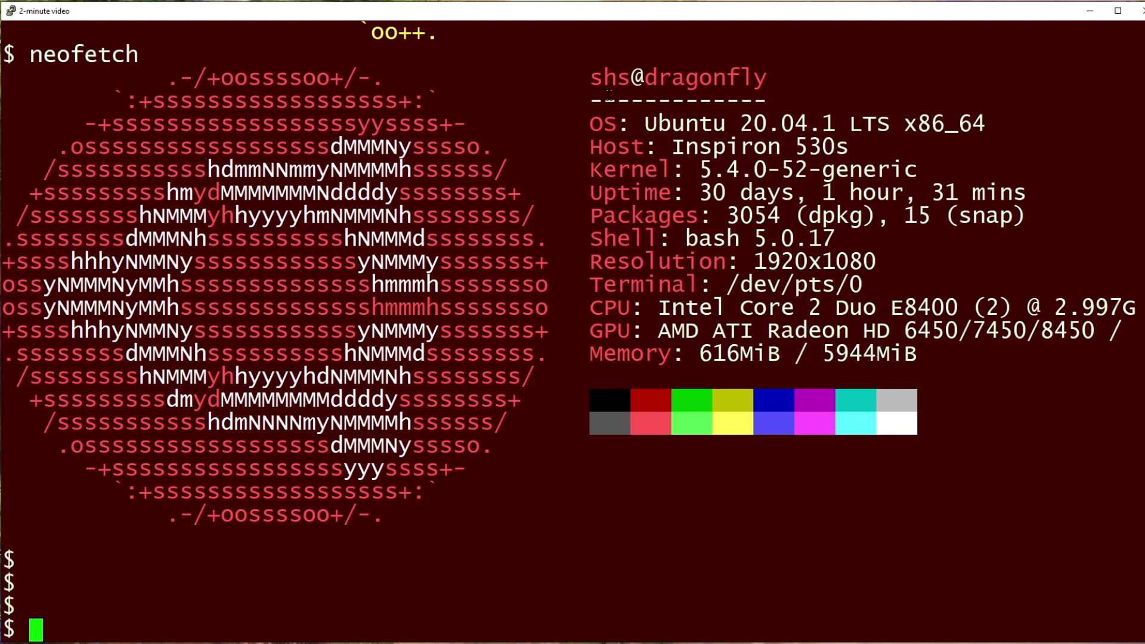
{"action": "left_click_drag", "start_coordinate": [673, 148], "coordinate": [848, 148]}
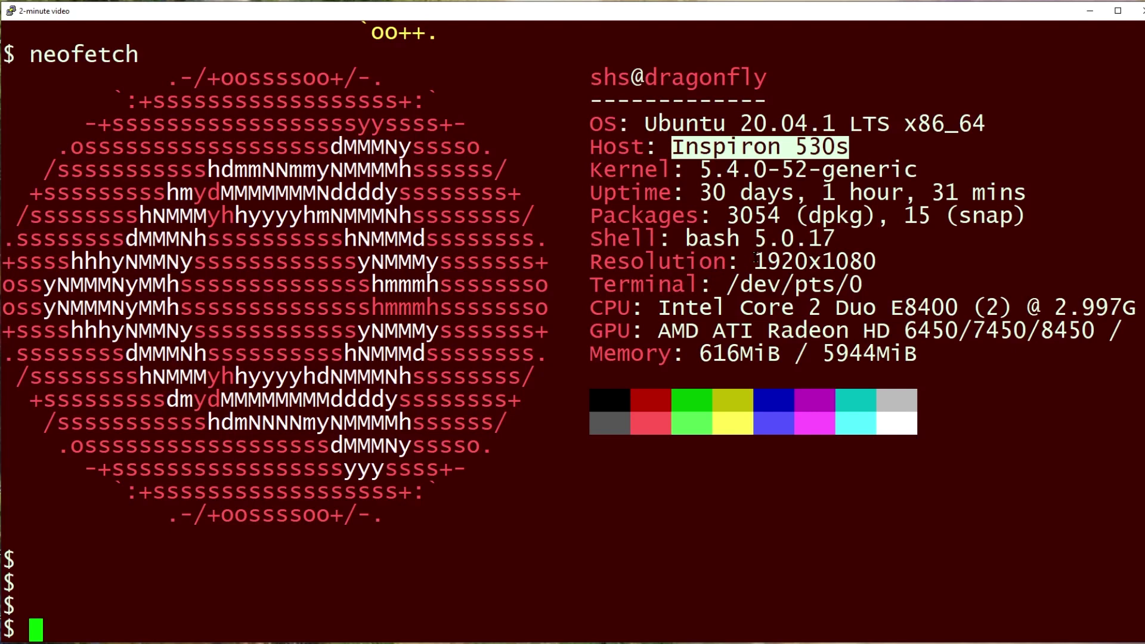
{"action": "left_click_drag", "start_coordinate": [754, 260], "coordinate": [876, 259]}
{"action": "left_click", "coordinate": [875, 259]}
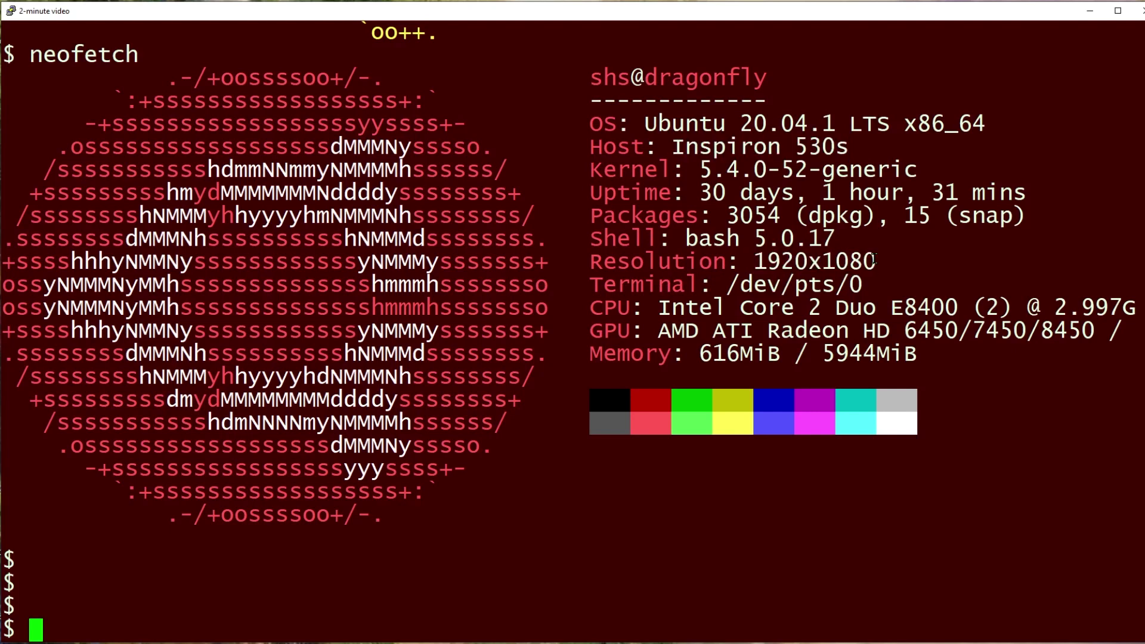
{"action": "left_click_drag", "start_coordinate": [728, 284], "coordinate": [862, 285]}
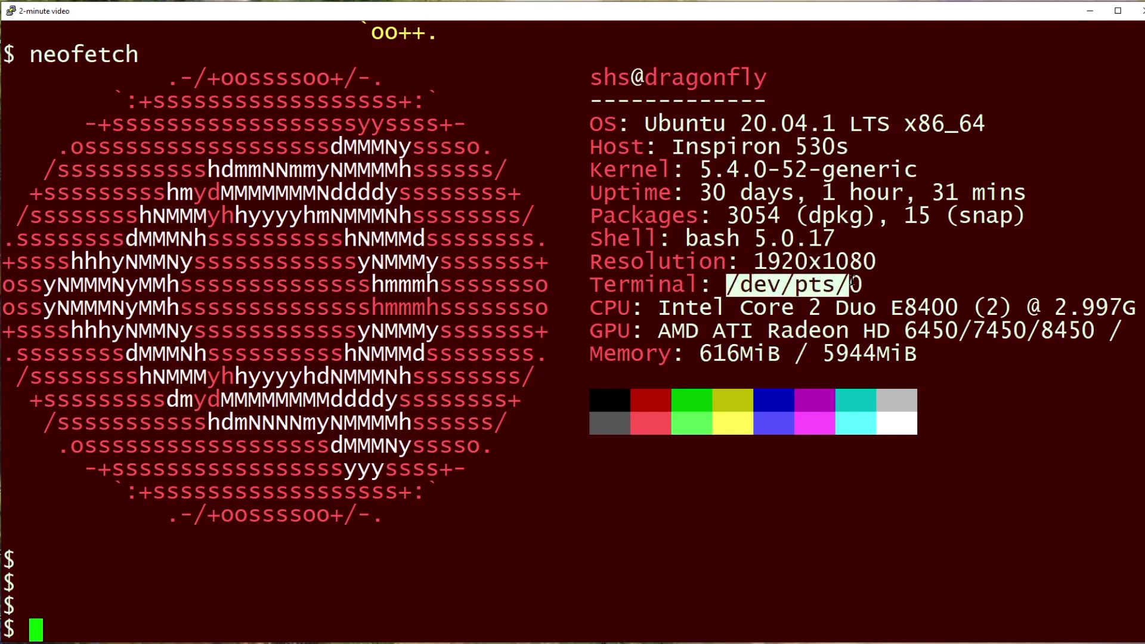
{"action": "left_click", "coordinate": [872, 271]}
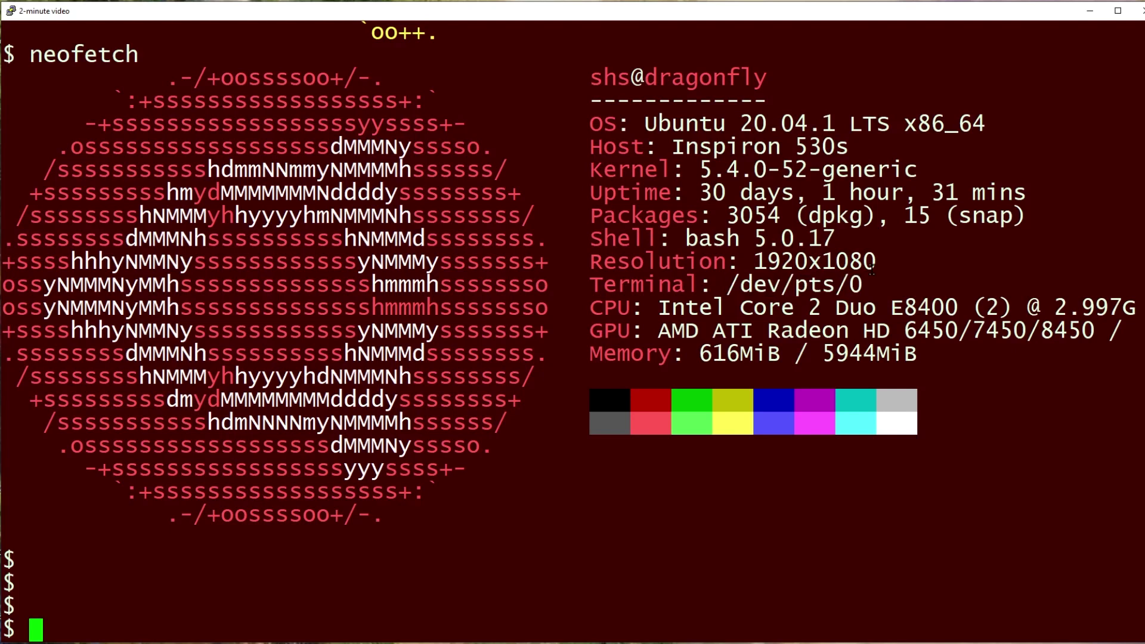
{"action": "type", "text": "su"}
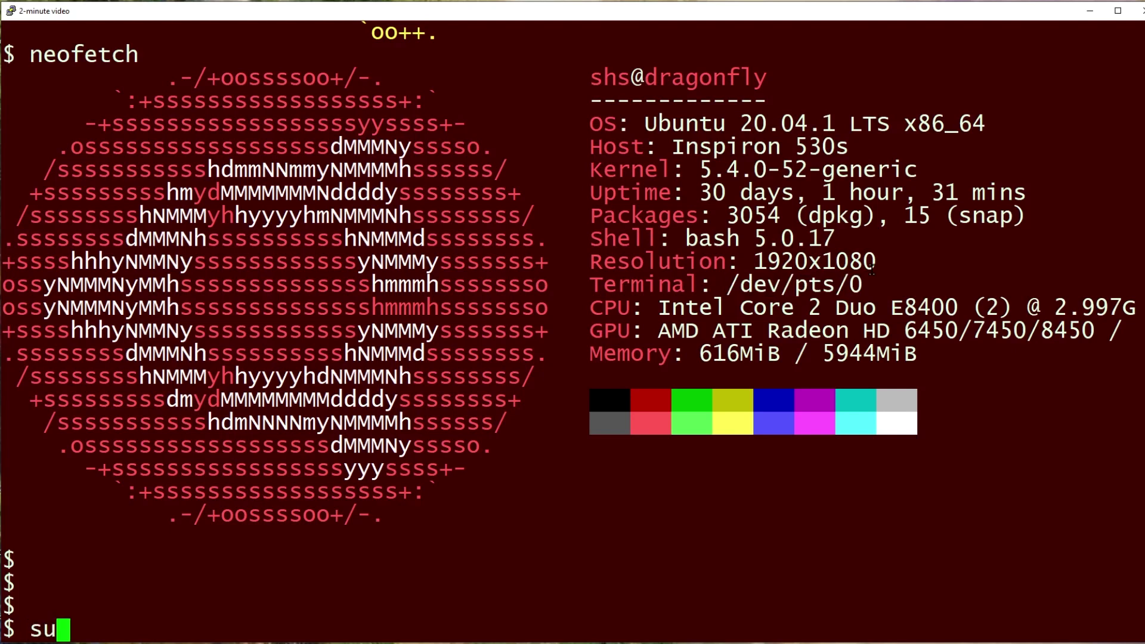
{"action": "type", "text": "do !!"}
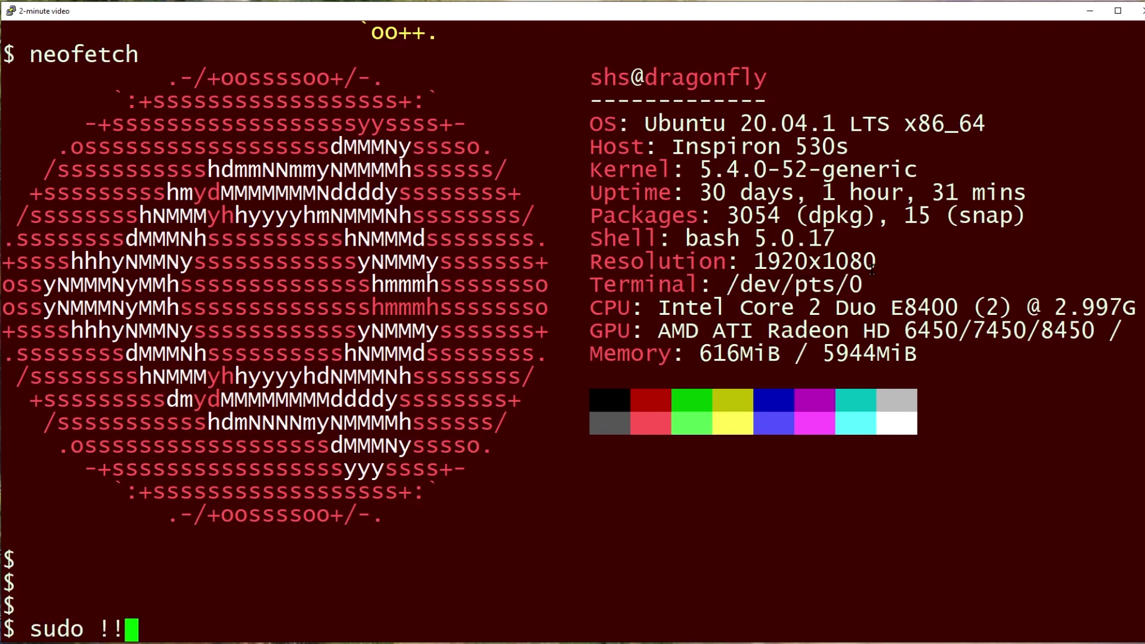
Rerun neofetch with sudo !! and highlight disk usage 20G / 110G and the public IP.
{"action": "key", "text": "Return"}
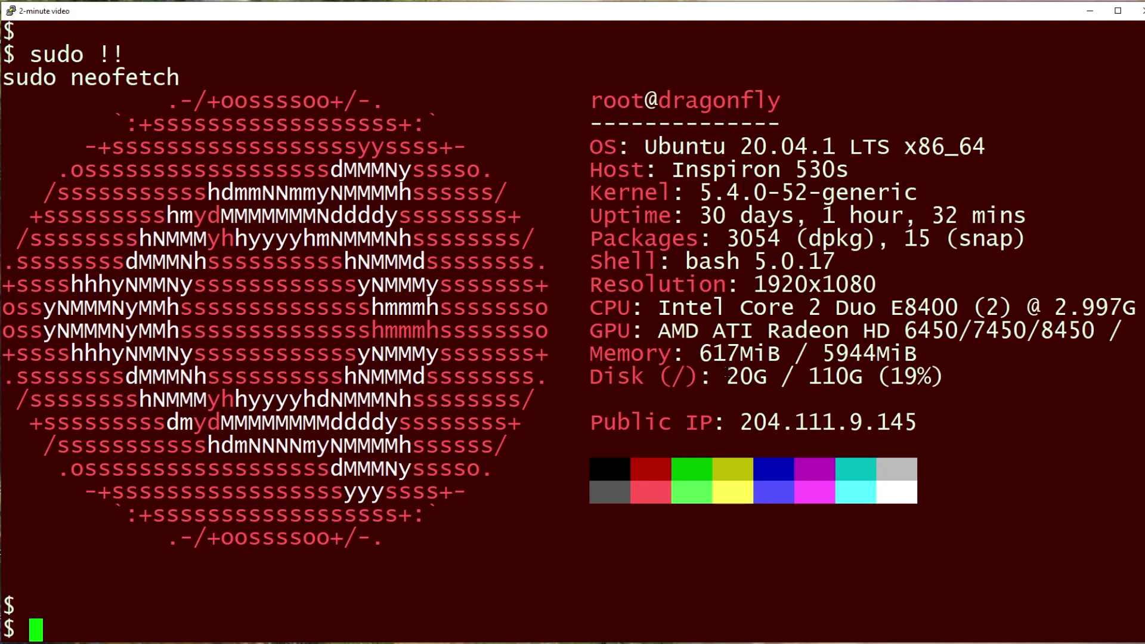
{"action": "left_click_drag", "start_coordinate": [727, 376], "coordinate": [862, 376]}
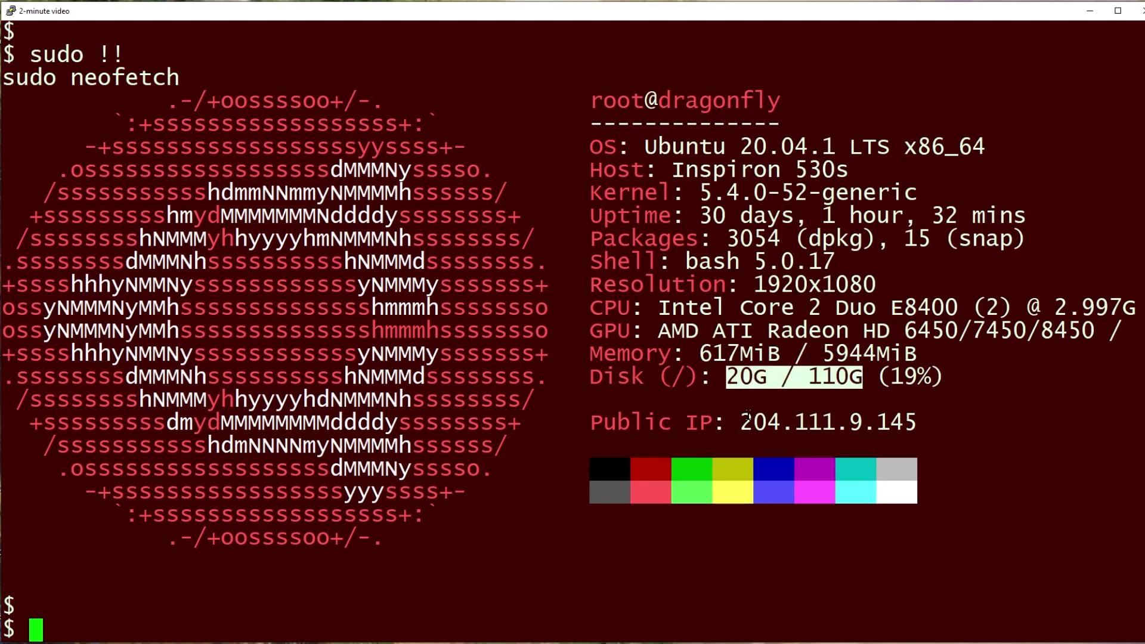
{"action": "left_click_drag", "start_coordinate": [747, 415], "coordinate": [908, 418]}
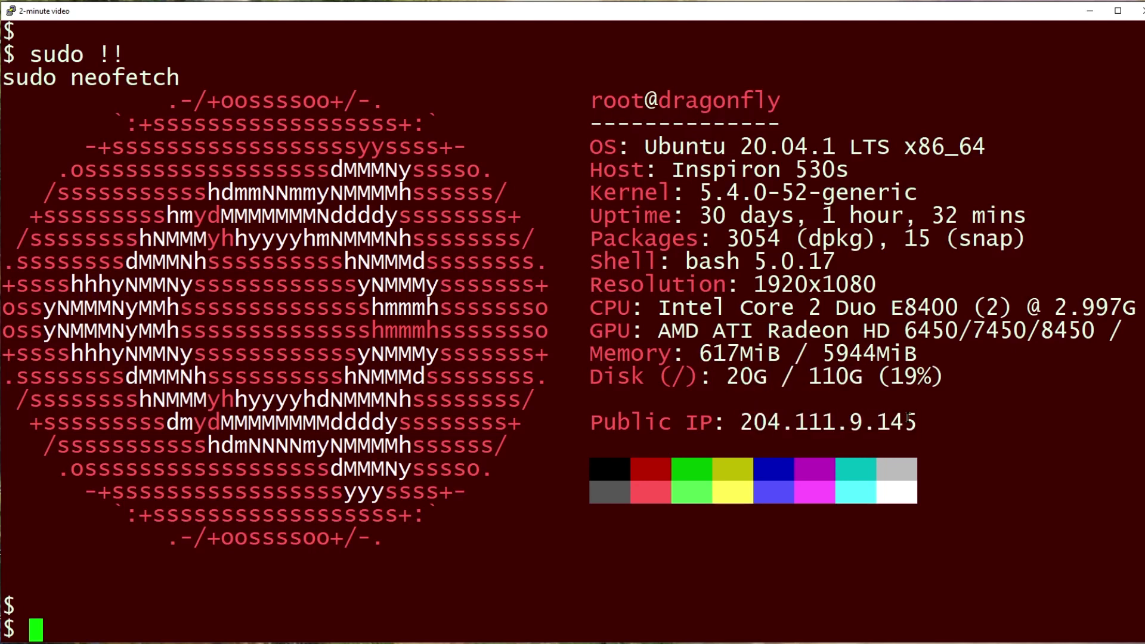